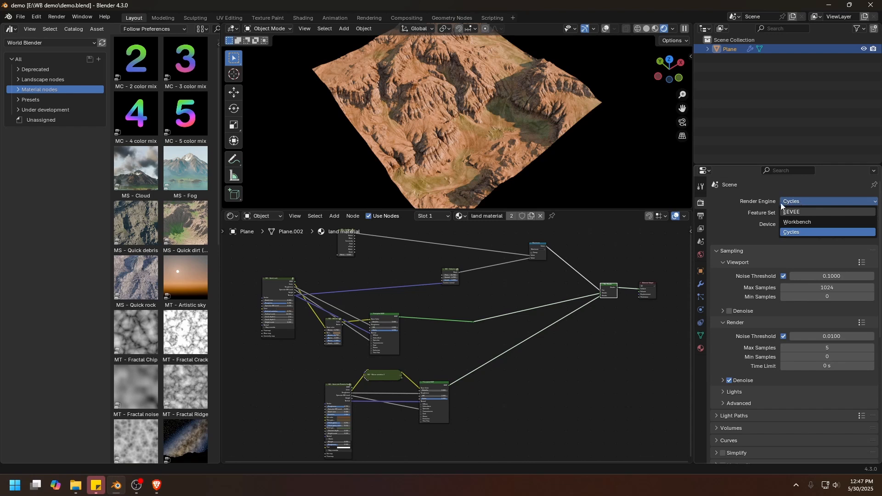
Step: Switch the viewport from rendered to solid shading and set the render engine to EEVEE
left_click(785, 198)
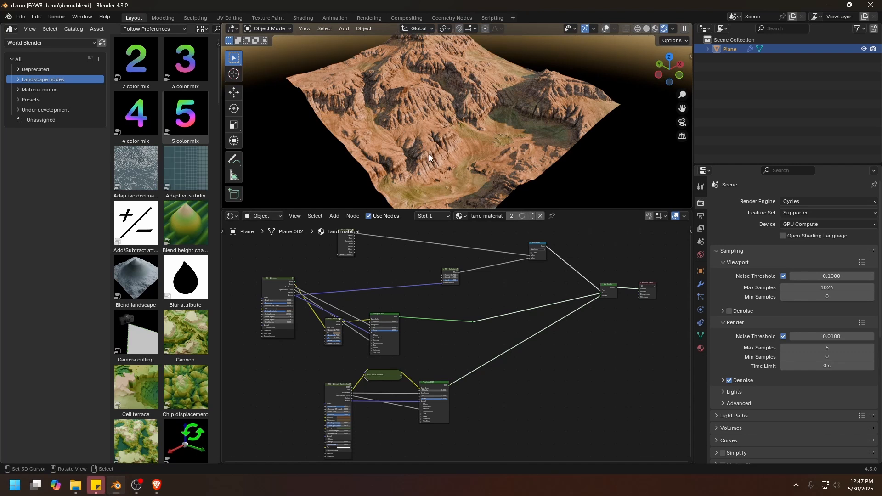
key("shift+z")
left_click(788, 201)
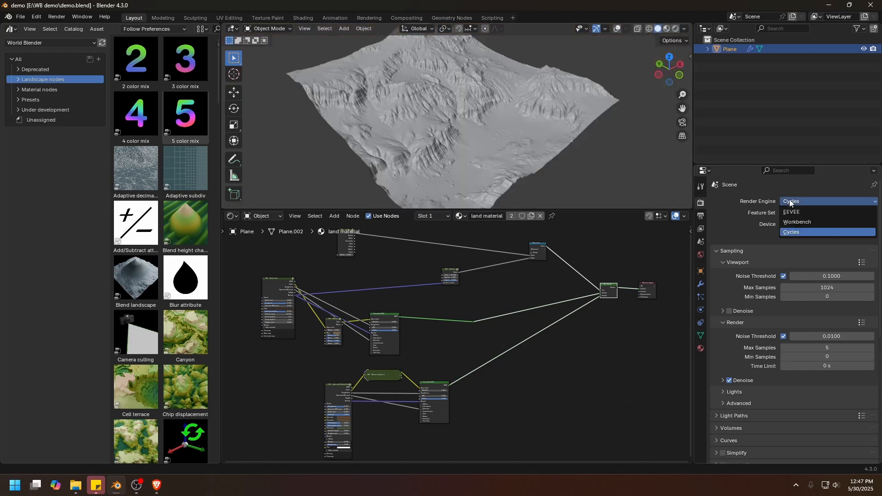
left_click(791, 213)
Step: Delete every node in the land material except Material Output
middle_click_drag(558, 326, 440, 324)
scroll(440, 325, "up", 5)
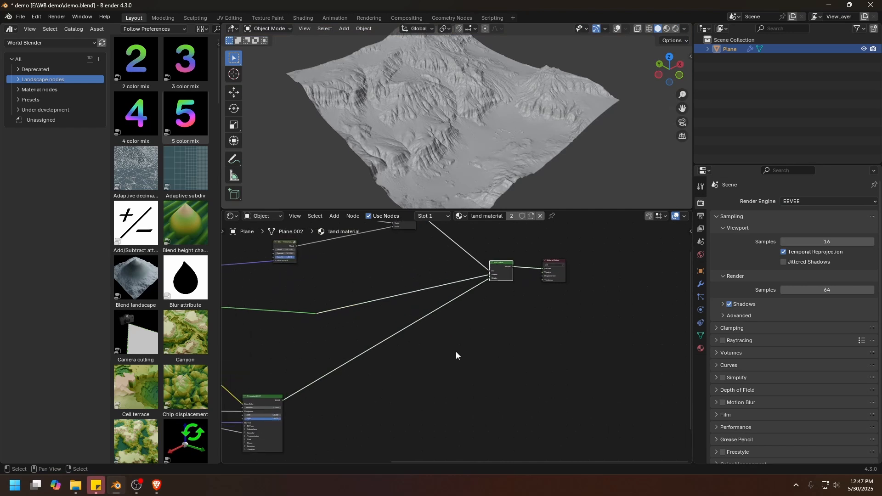
middle_click_drag(508, 273, 685, 262)
scroll(518, 306, "down", 4)
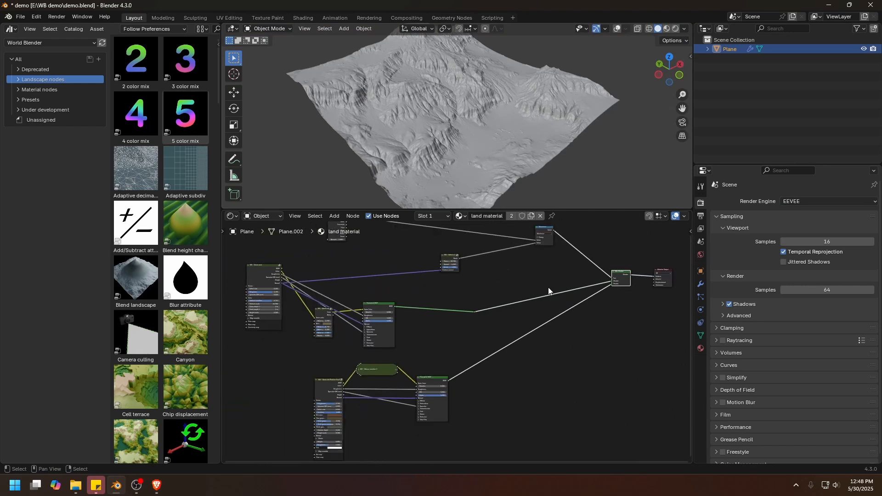
left_click_drag(547, 288, 273, 391)
key("x")
middle_click_drag(422, 306, 396, 361)
left_click_drag(273, 352, 535, 275)
key("x")
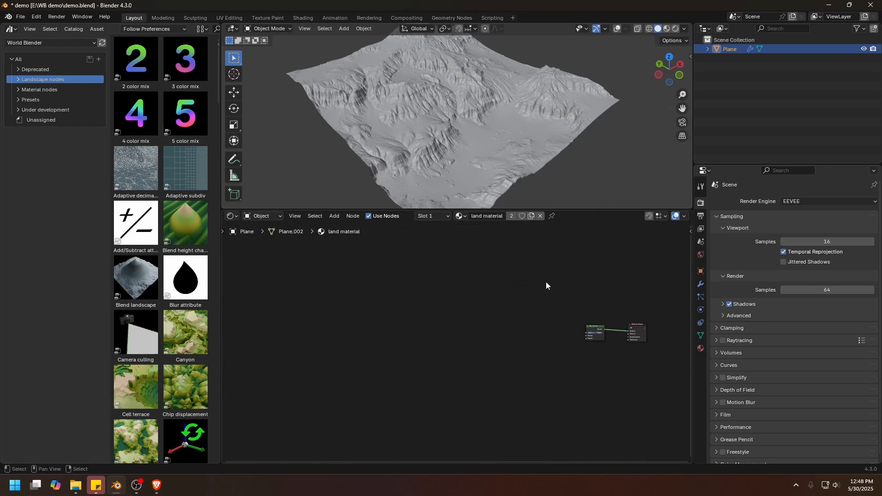
scroll(661, 324, "up", 8)
left_click_drag(539, 406, 376, 318)
key("x")
Step: Add a Principled BSDF node and connect its BSDF output to the Material Output's Surface input
scroll(381, 335, "up", 2)
key("shift+a")
mouse_move(424, 286)
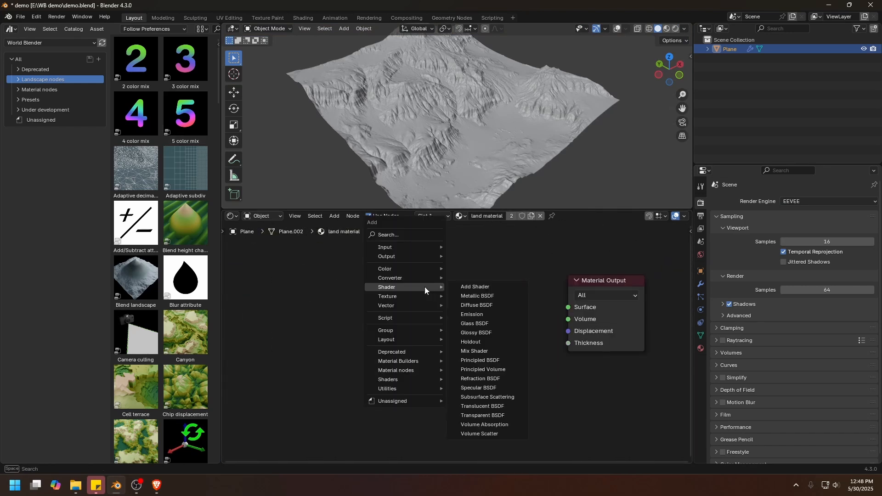
left_click(486, 361)
left_click(409, 246)
left_click_drag(541, 265, 568, 307)
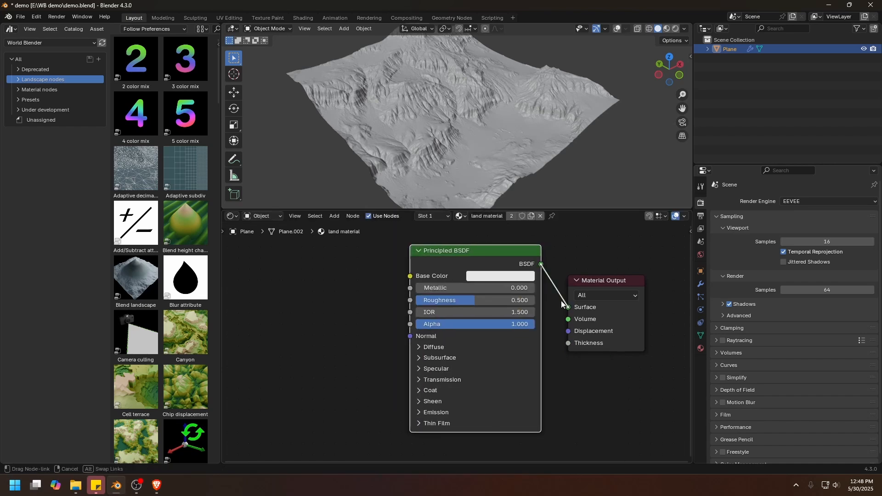
Step: Add the MU - Surface pr... node from the material nodes' Utilities assets, placed well clear of the Principled BSDF's inputs
left_click(18, 90)
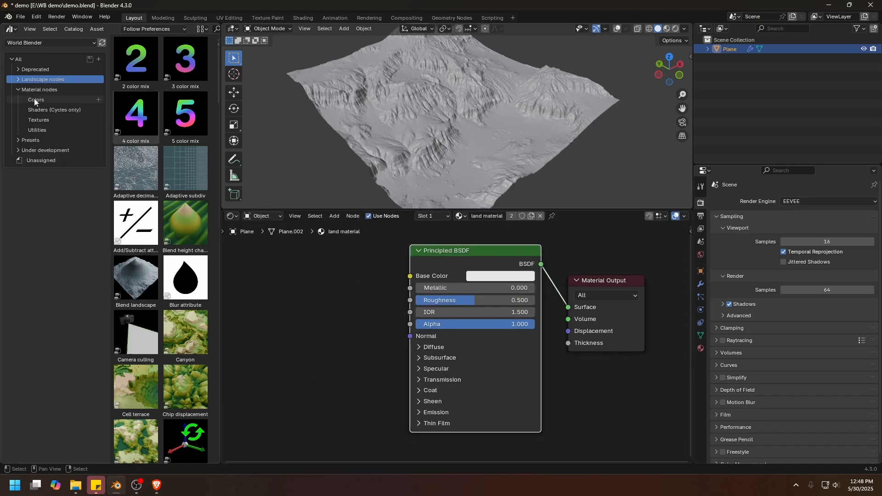
left_click(38, 130)
left_click(135, 342)
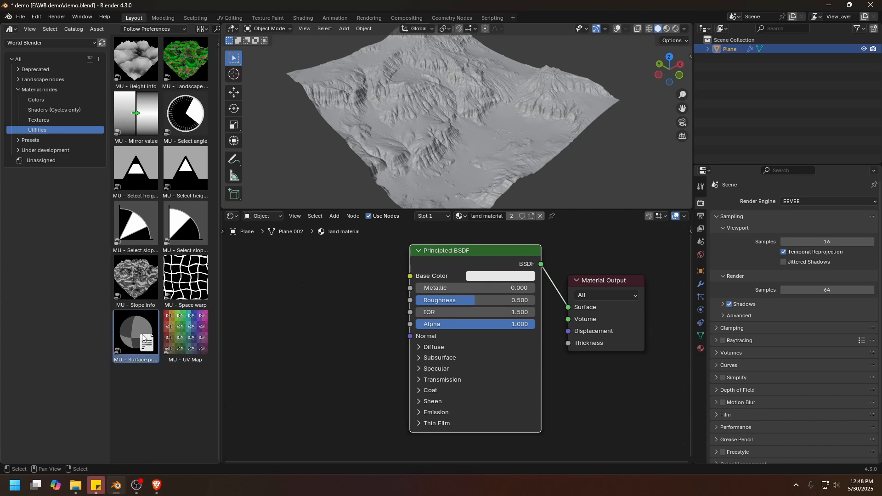
left_click_drag(136, 343, 320, 353)
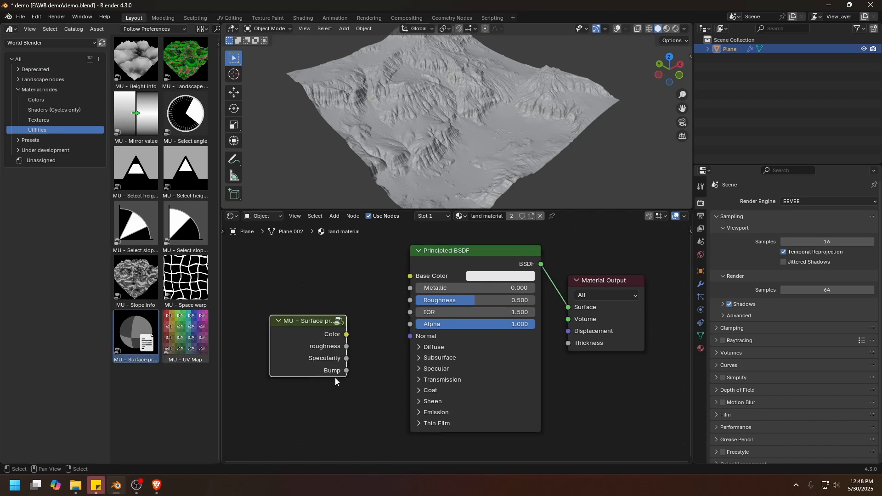
middle_click_drag(357, 352, 562, 323)
left_click_drag(531, 325, 450, 296)
middle_click_drag(477, 294, 413, 302)
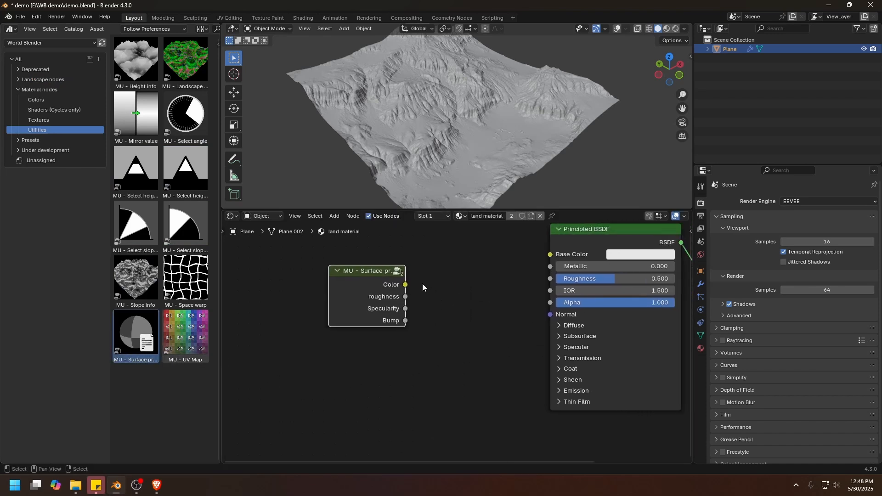
Step: Connect the surface node's Color to Base Color, roughness to Roughness and Specularity to the Specular IOR Level of the Principled BSDF
left_click_drag(405, 284, 549, 278)
left_click(557, 336)
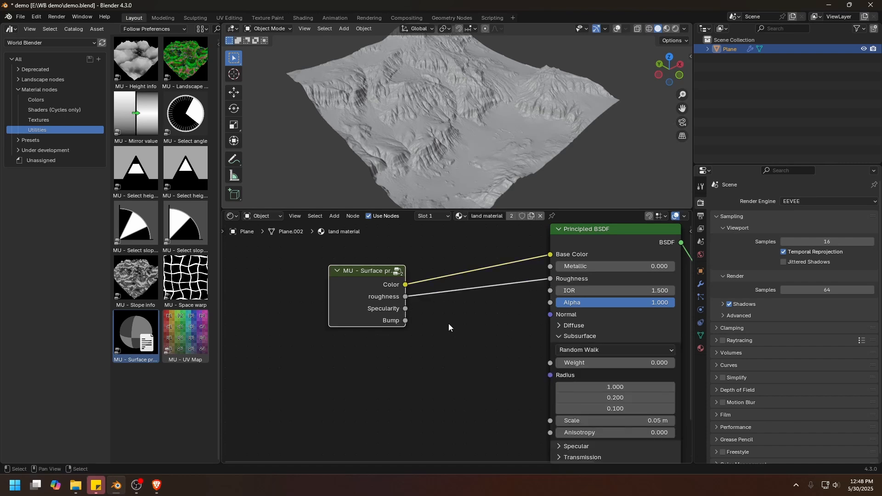
left_click(558, 336)
left_click(558, 347)
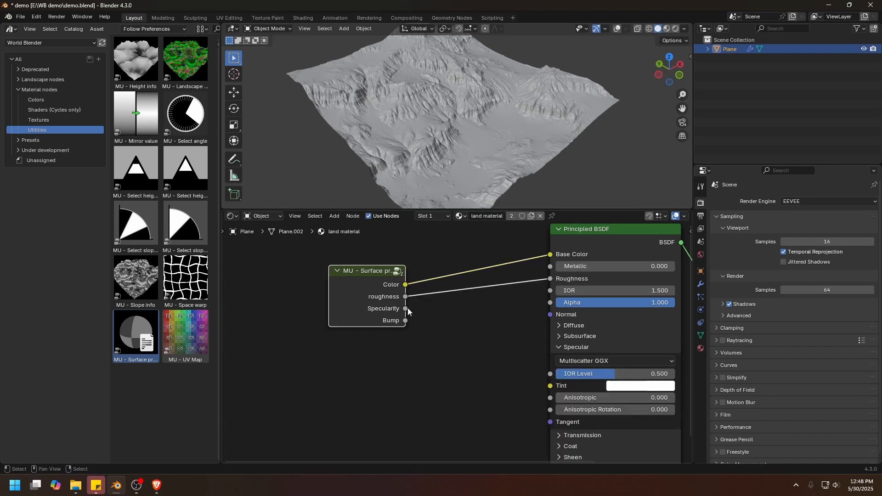
left_click_drag(405, 308, 550, 373)
left_click(557, 348)
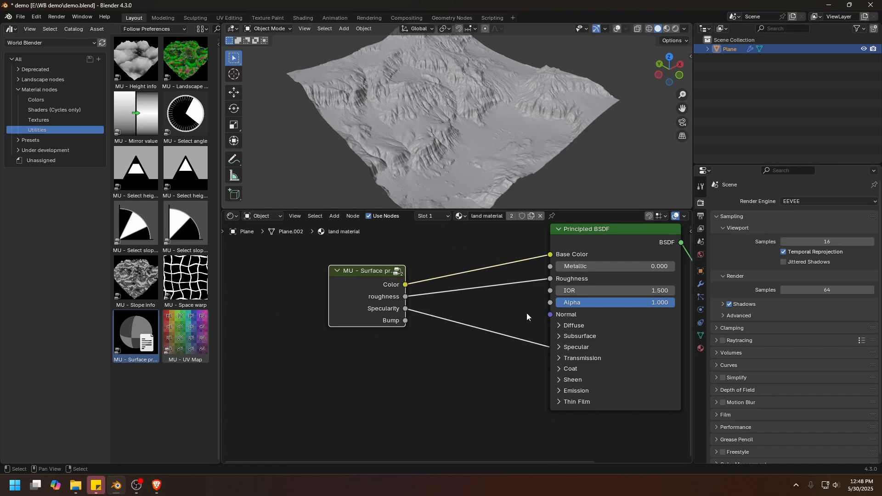
Step: Add a Bump node, feeding the surface node's Bump into Height and its Normal output into the Principled BSDF's Normal
middle_click_drag(492, 335, 532, 308)
left_click_drag(416, 277, 301, 299)
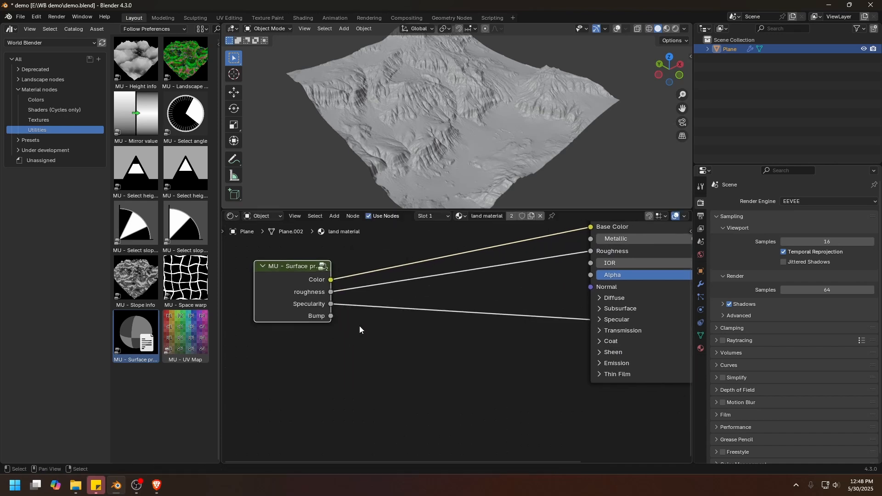
key("shift+a")
mouse_move(395, 361)
left_click(486, 359)
left_click(425, 330)
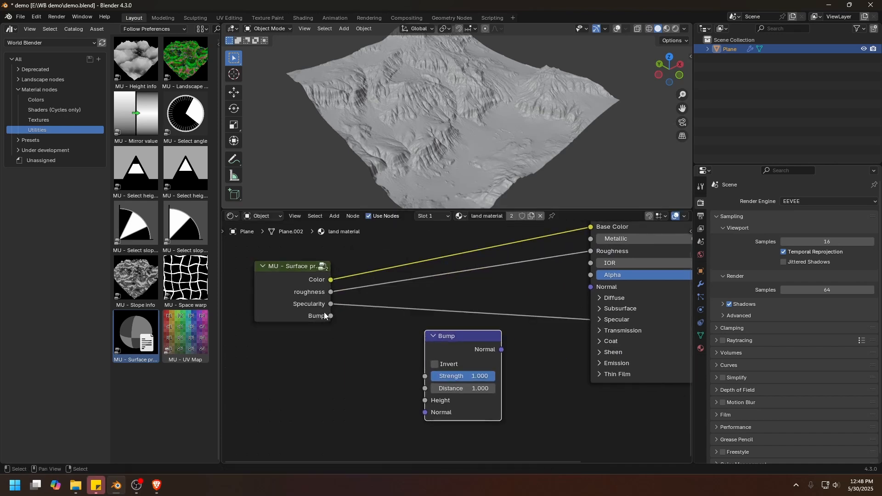
left_click_drag(331, 315, 425, 403)
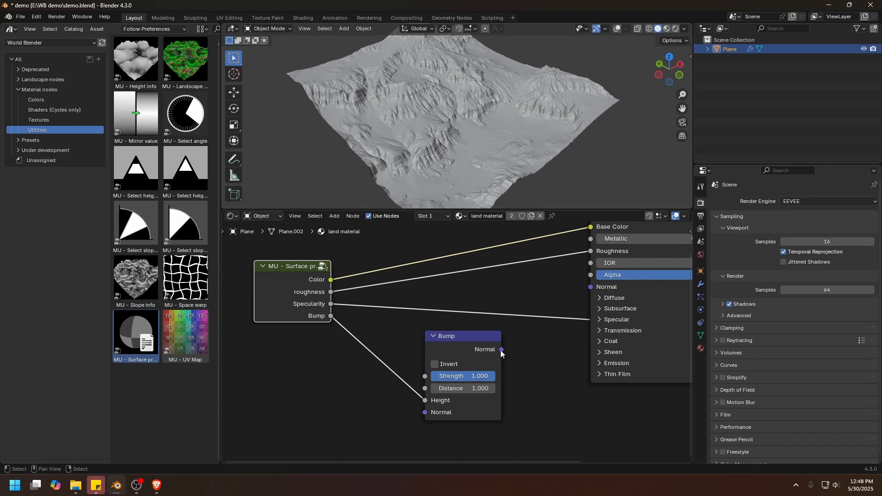
left_click_drag(501, 350, 590, 287)
left_click_drag(479, 338, 465, 335)
Step: Check the terrain in rendered shading, and return the viewport to solid shading
middle_click_drag(603, 289, 411, 330)
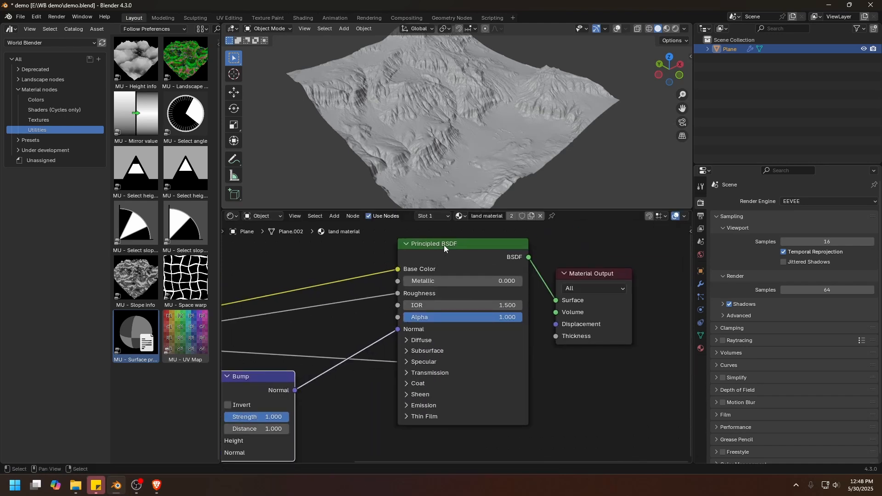
key("Home")
key("z")
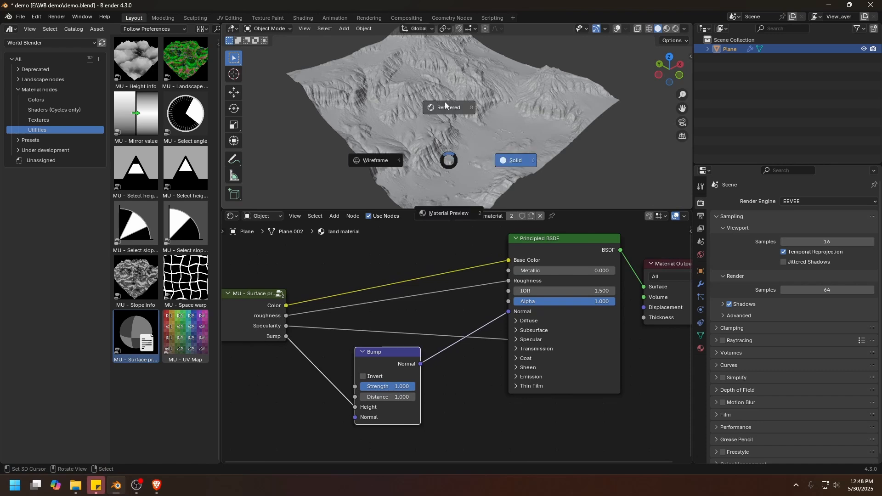
left_click(457, 132)
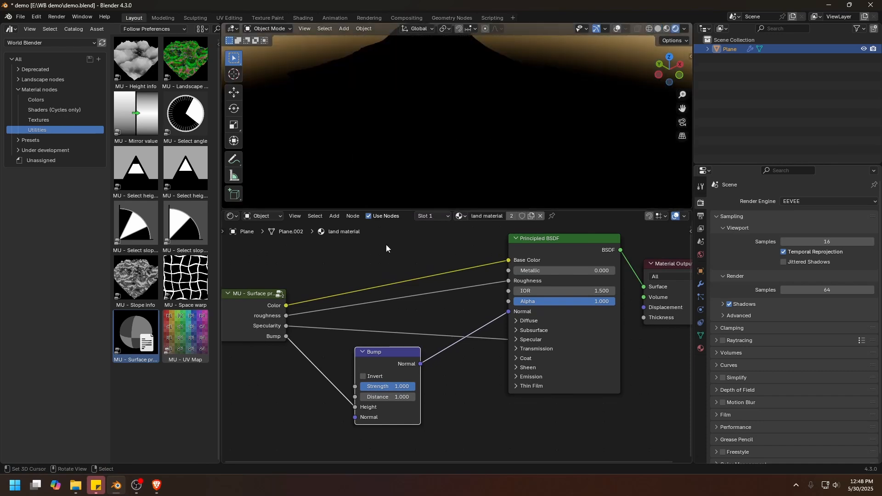
middle_click_drag(253, 313, 385, 289)
scroll(385, 289, "up", 1)
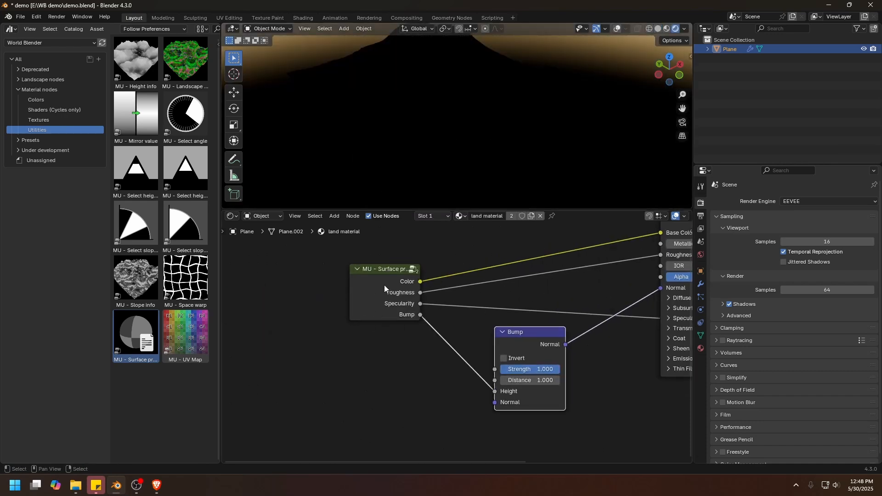
key("z")
left_click(580, 119)
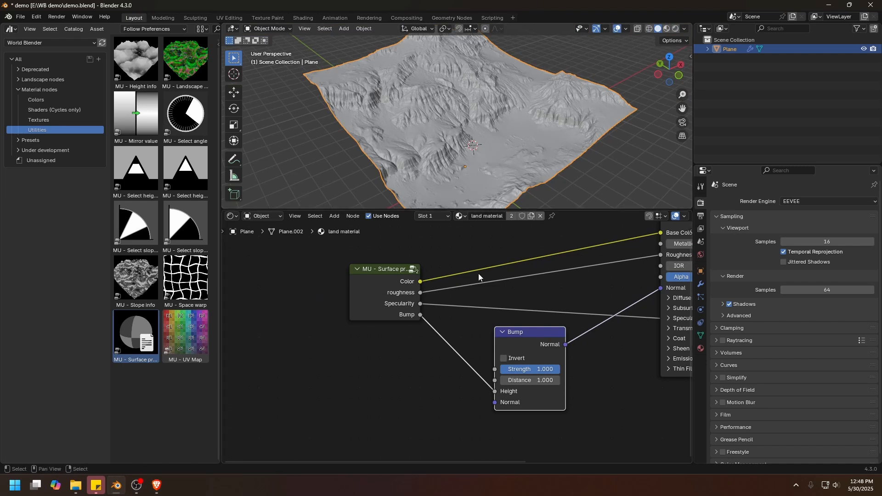
Step: Show the Color assets under the landscape nodes' Utilities and look through the color mix and quick surface nodes
left_click(19, 79)
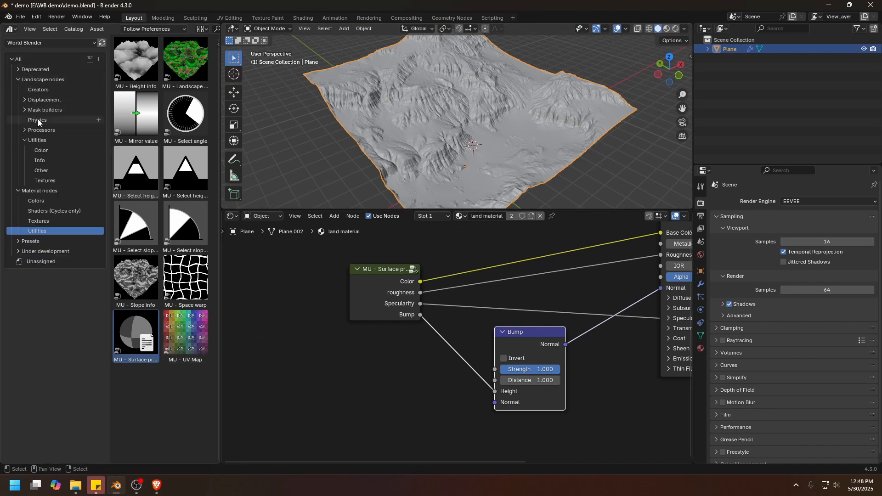
left_click(37, 151)
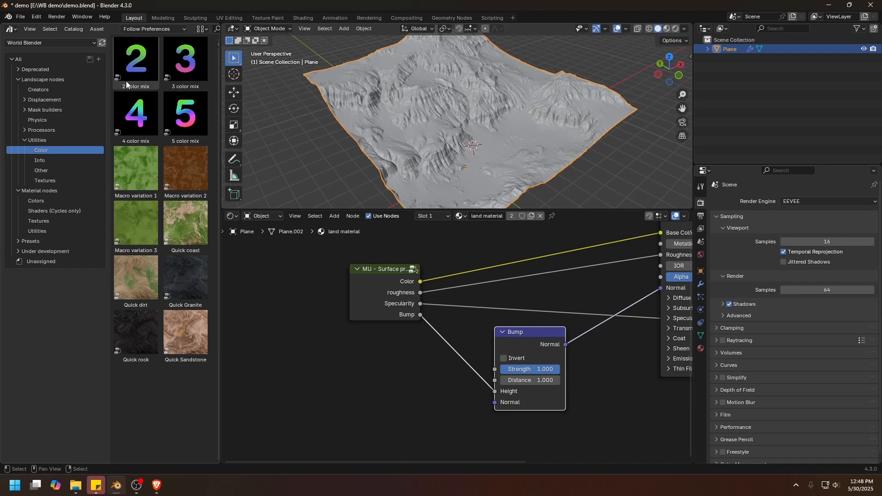
left_click(183, 113)
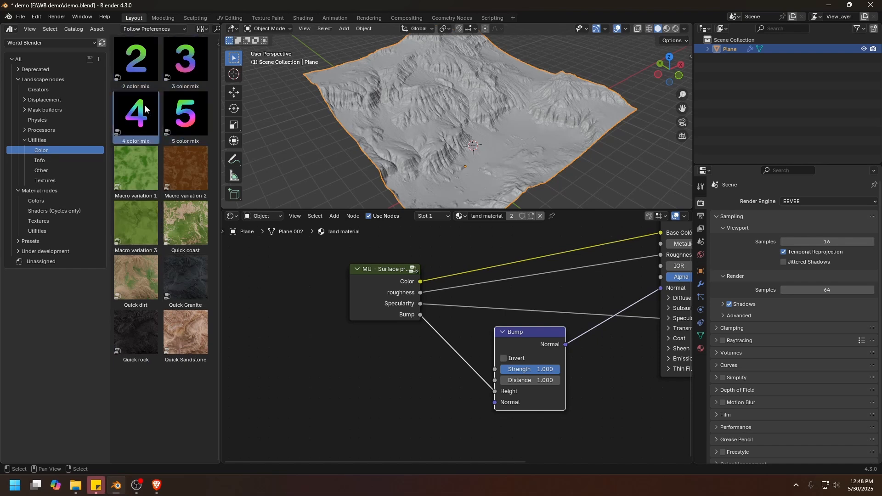
left_click(145, 60)
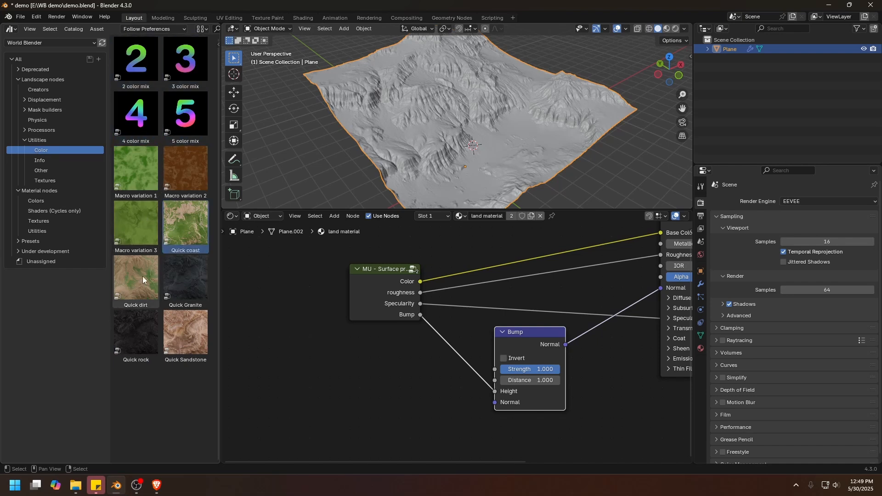
left_click(185, 333)
Step: Change the shader editor to the Geometry Node Editor and shift the Landscape to Object node slightly away from Bake
left_click(232, 218)
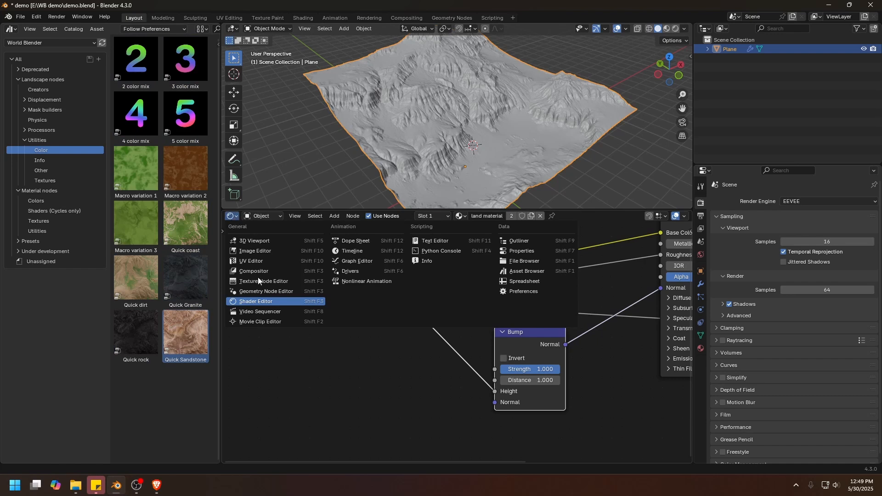
left_click(260, 293)
scroll(376, 365, "up", 1)
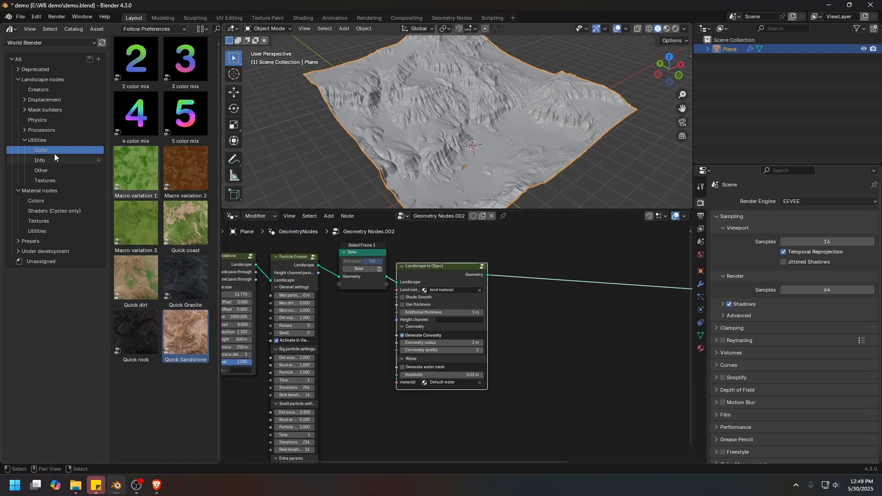
left_click_drag(443, 267, 443, 265)
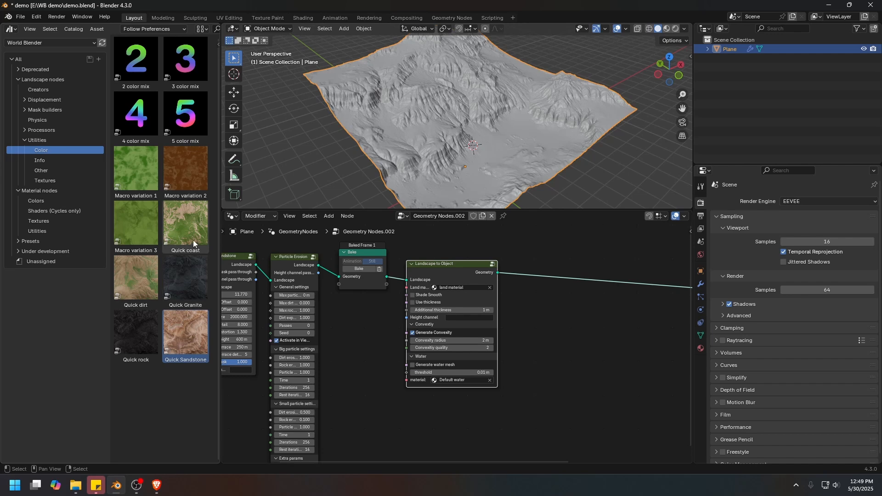
Step: Add the Quick dirt node from the Color assets to empty space beside the Landscape to Object node
left_click_drag(140, 280, 536, 341)
middle_click_drag(535, 341, 421, 318)
scroll(431, 319, "up", 2)
left_click_drag(439, 334, 437, 334)
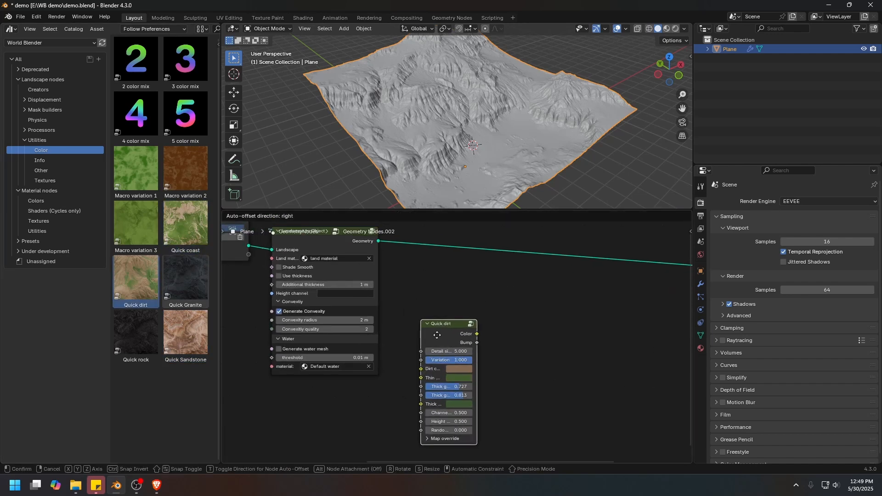
Step: Preview the Quick dirt Color output on the terrain through a Viewer node, inspect it up close, and delete the Viewer
middle_click_drag(396, 275, 427, 302)
left_click(408, 303, "ctrl+shift")
left_click(473, 351, "ctrl+shift")
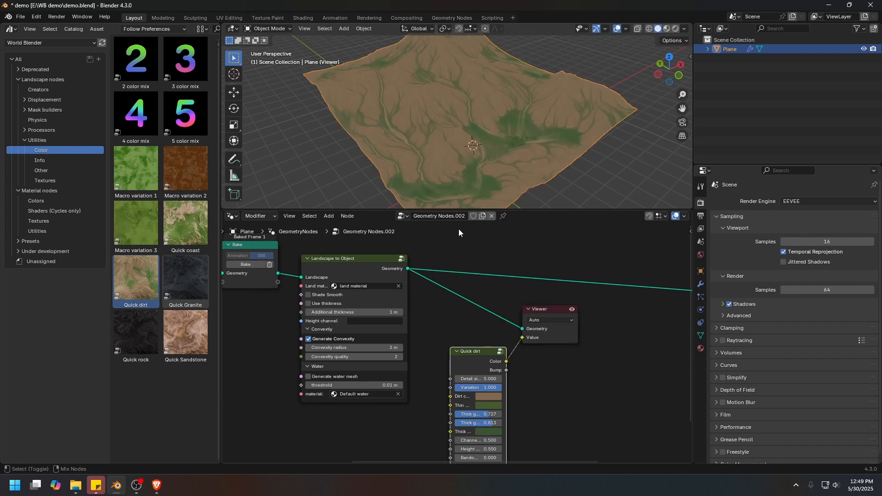
middle_click_drag(383, 161, 472, 190)
scroll(398, 147, "up", 2)
middle_click_drag(366, 112, 425, 184)
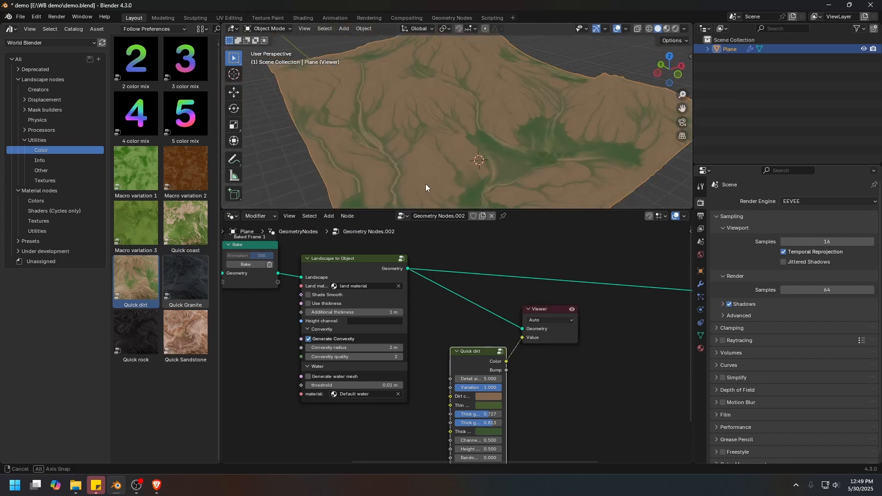
scroll(423, 175, "up", 4)
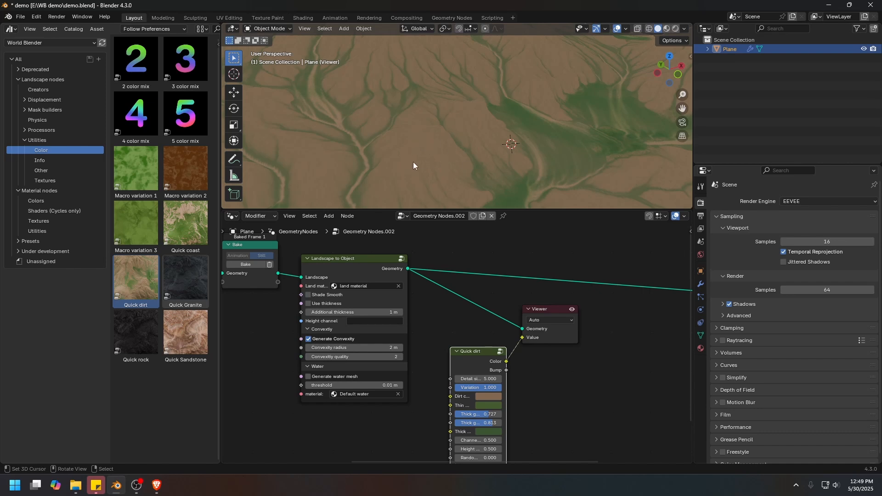
middle_click_drag(413, 164, 482, 159)
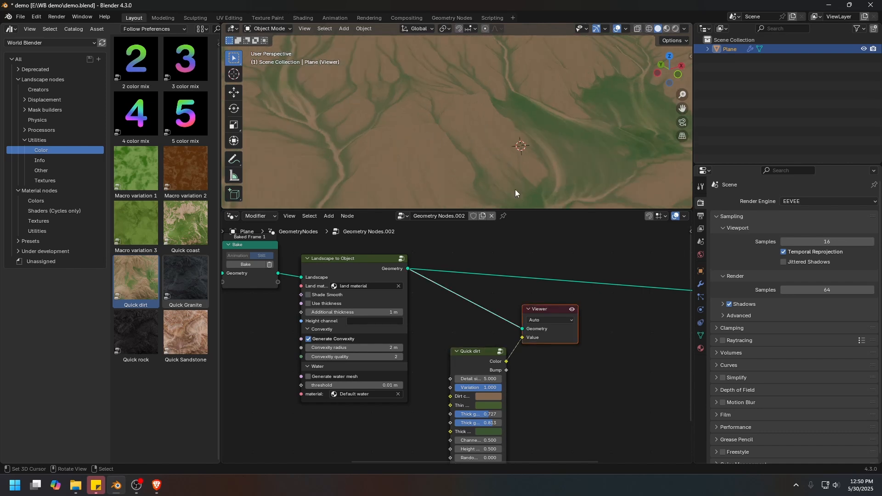
middle_click_drag(547, 280, 497, 280)
key("Delete")
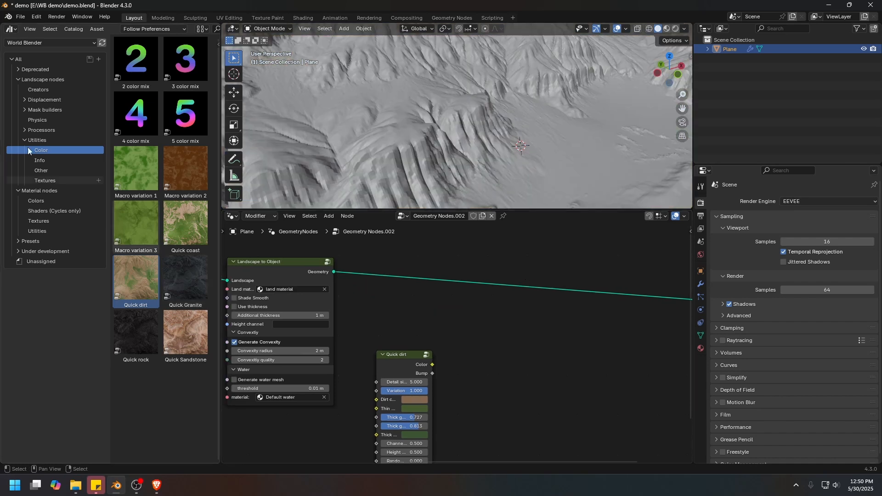
Step: Insert a Set Color post processor node after Landscape to Object and connect the Quick dirt Color output to its Color input
left_click(24, 129)
left_click(40, 158)
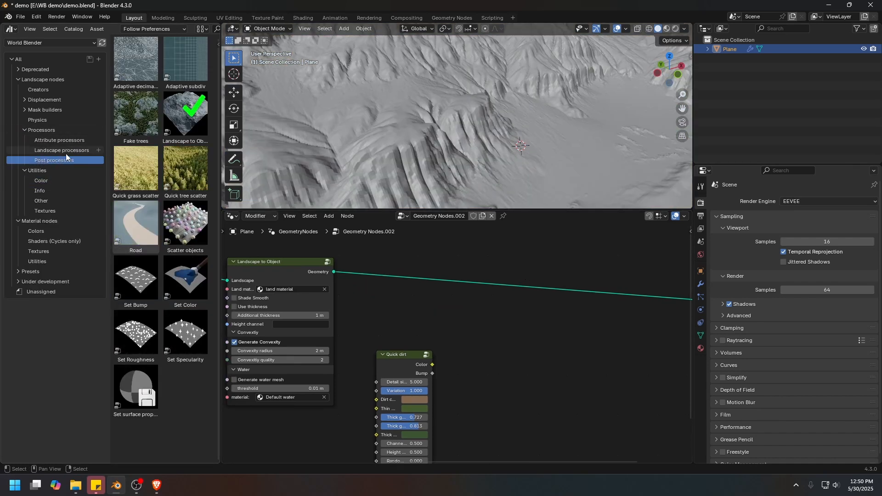
left_click(176, 276)
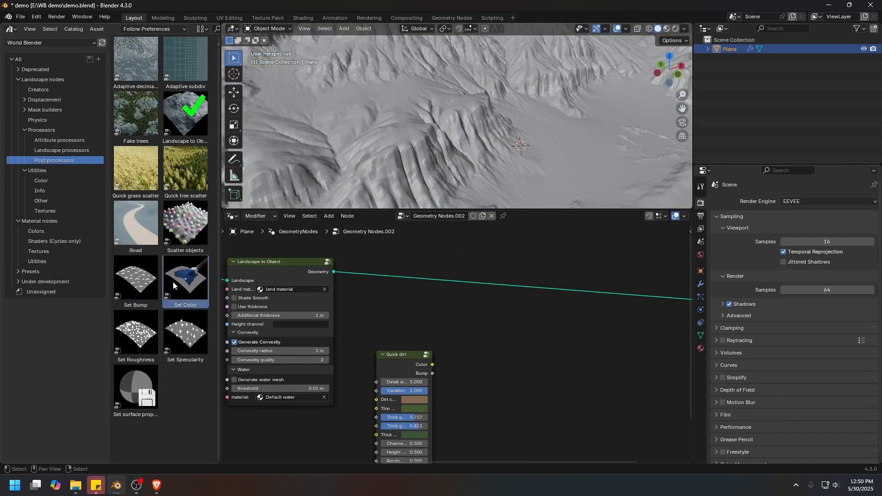
left_click_drag(177, 281, 543, 268)
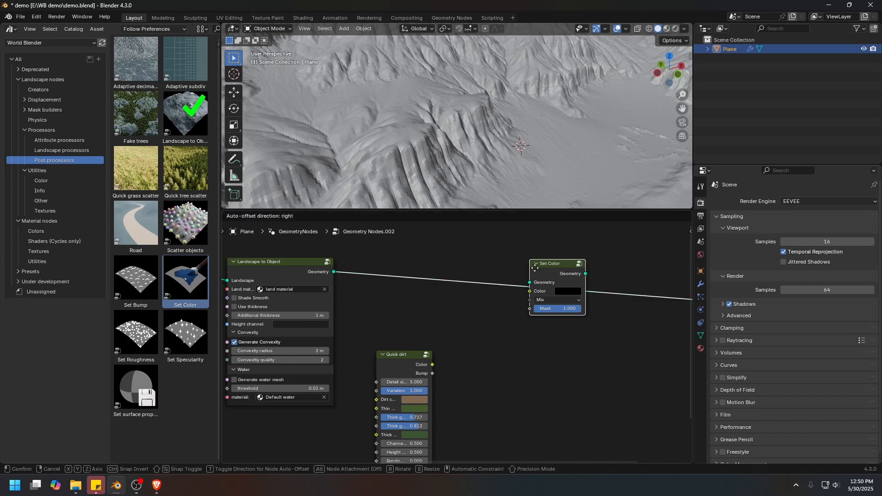
left_click(512, 264)
left_click_drag(431, 366, 501, 284)
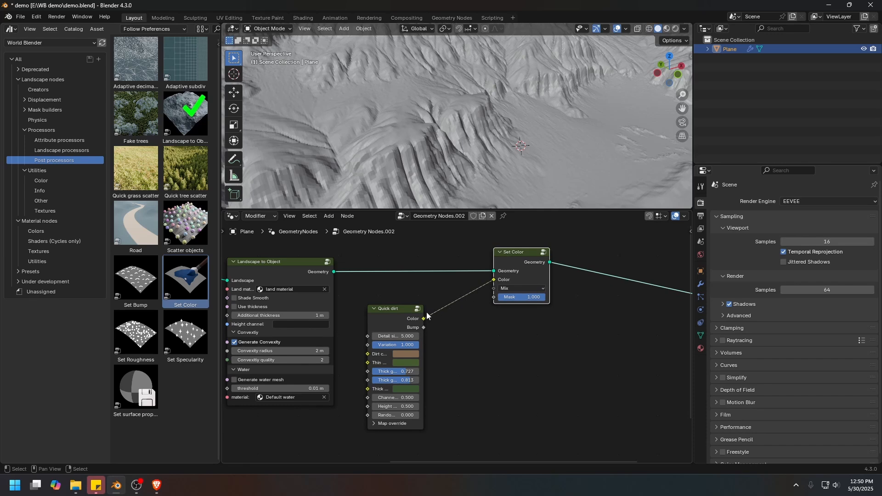
Step: Duplicate the Set Color node and insert the copy between the original and the Group Output
key("shift+d")
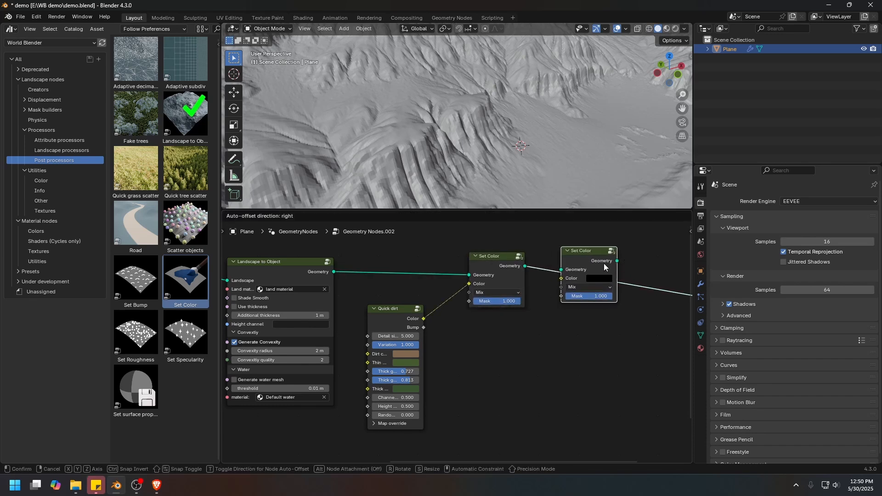
left_click(594, 258)
left_click_drag(593, 258, 627, 260)
middle_click_drag(524, 282, 433, 274)
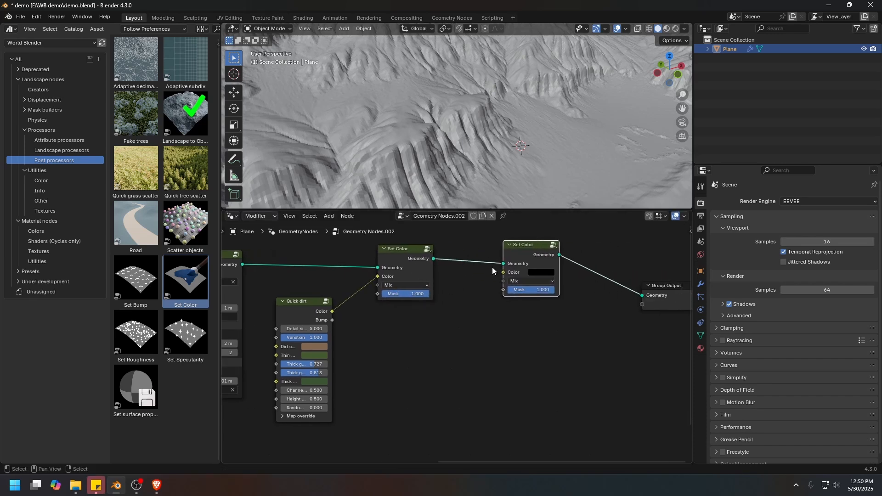
Step: Duplicate the Quick dirt node, connect the copy's Color to the second Set Color, and check that node's blend mode options
left_click(316, 303)
key("shift+d")
left_click(475, 318)
left_click_drag(433, 322, 503, 272)
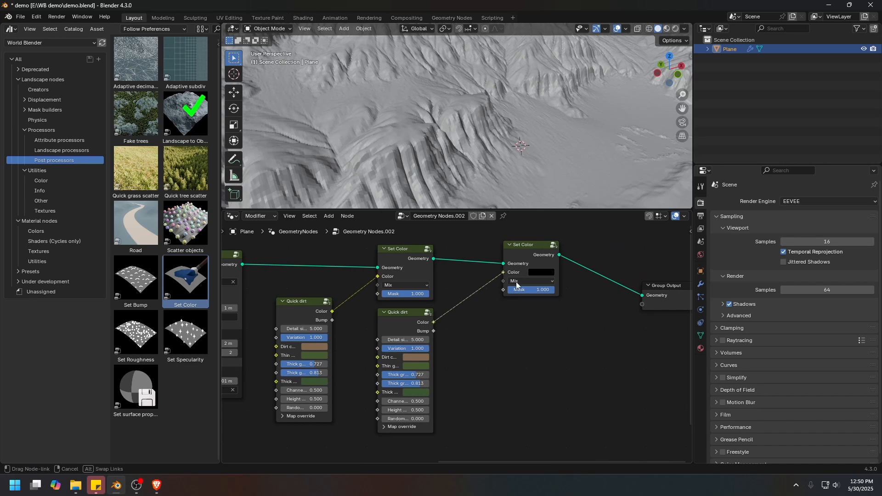
left_click(513, 281)
left_click(518, 301)
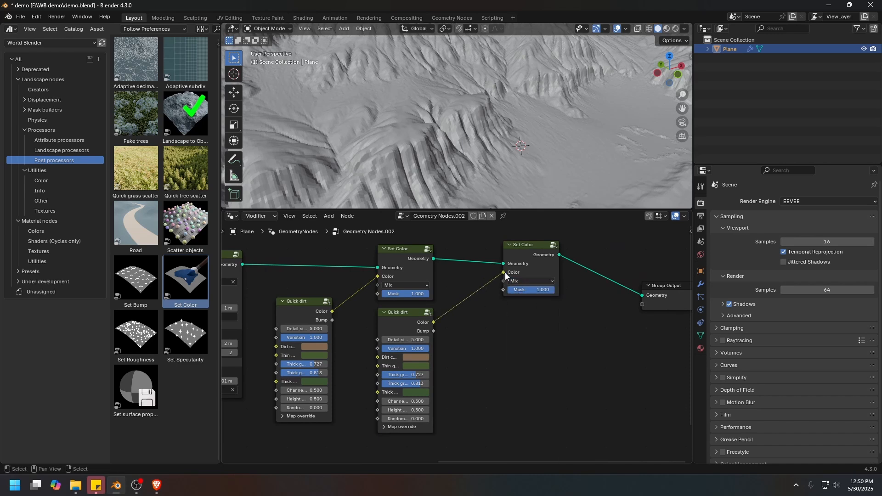
Step: Keep a single Set Color node and feed it both Quick dirt colors combined through a color Mix node set to Add
left_click_drag(504, 272, 473, 300)
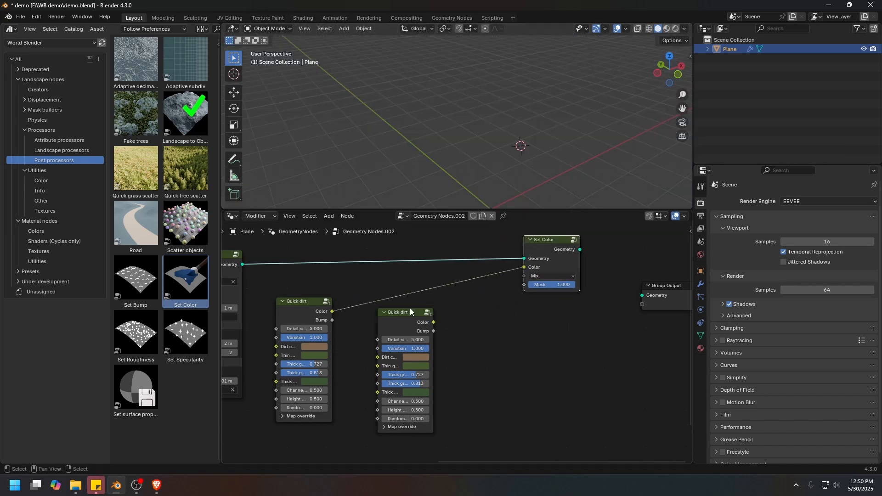
left_click_drag(407, 312, 382, 350)
right_click_drag(381, 354, 345, 335, "ctrl+shift")
left_click_drag(465, 319, 466, 277)
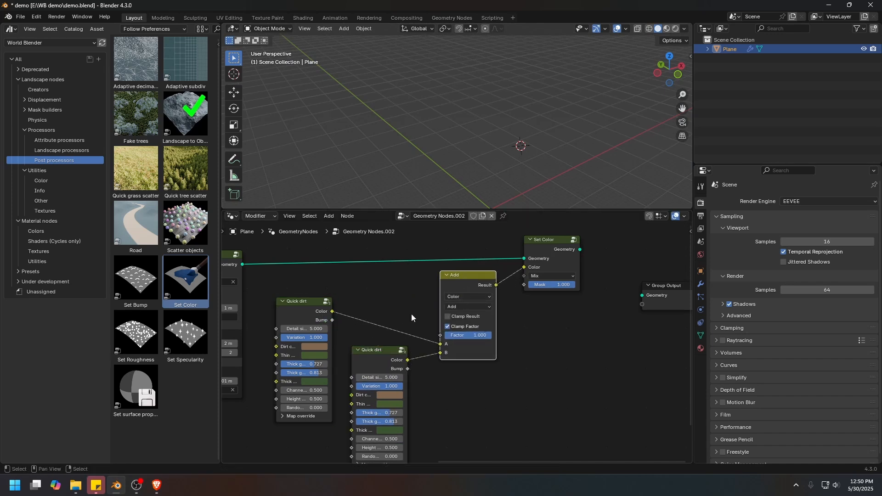
Step: Delete the Add node and the duplicate Quick dirt, and reconnect the original Quick dirt Color through Set Color to the Group Output
left_click_drag(379, 299, 461, 378)
key("x")
left_click_drag(545, 242, 461, 251)
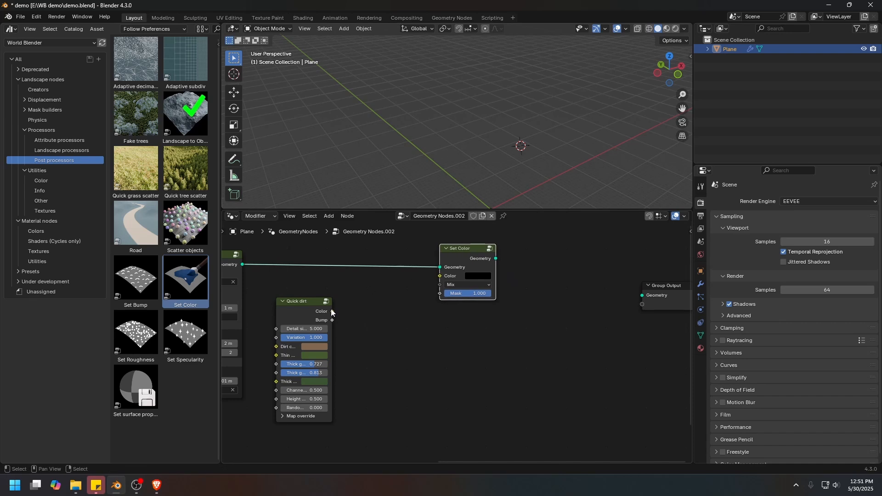
left_click_drag(332, 312, 642, 295)
Step: Switch the viewport to Rendered shading and inspect the Quick dirt coloring across the terrain from several angles
scroll(420, 102, "down", 5)
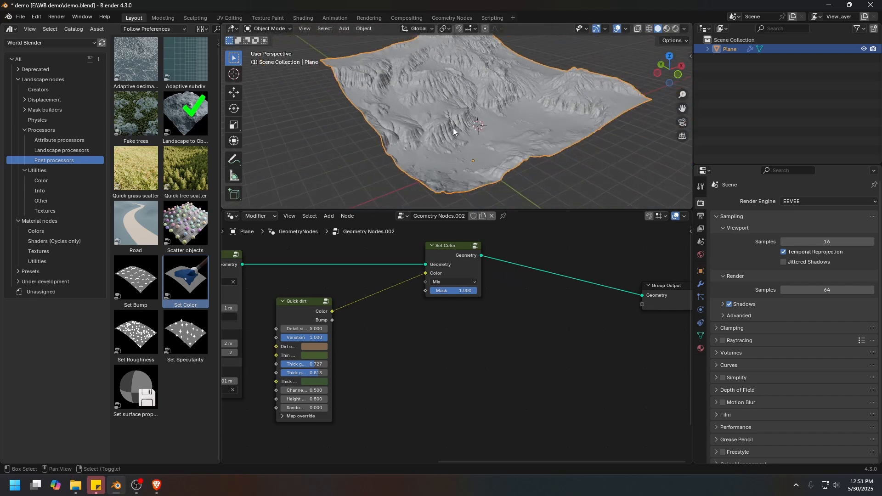
key("z")
left_click(445, 92)
mouse_move(445, 92)
middle_mouse_down()
mouse_move(501, 123)
mouse_move(434, 103)
mouse_move(460, 92)
mouse_move(445, 139)
mouse_move(445, 112)
mouse_move(457, 141)
mouse_move(413, 128)
mouse_move(442, 153)
mouse_move(437, 140)
mouse_move(414, 185)
middle_mouse_up()
scroll(415, 185, "up", 3)
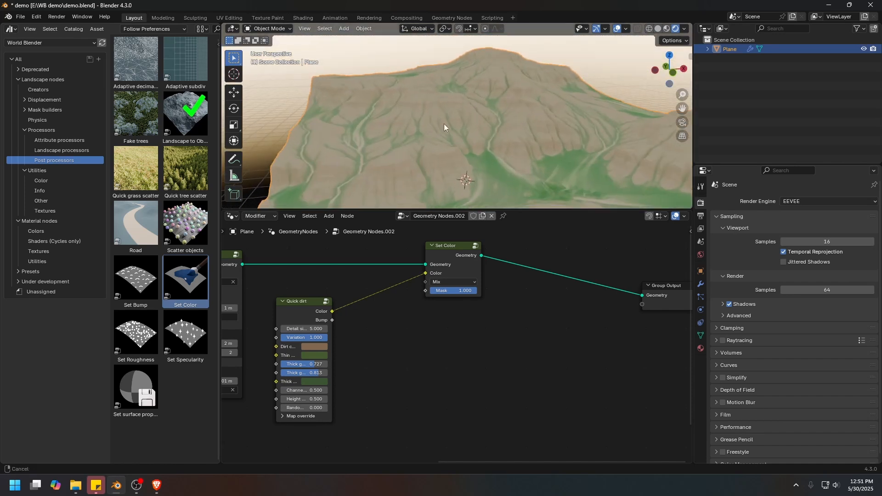
middle_click_drag(444, 123, 362, 121)
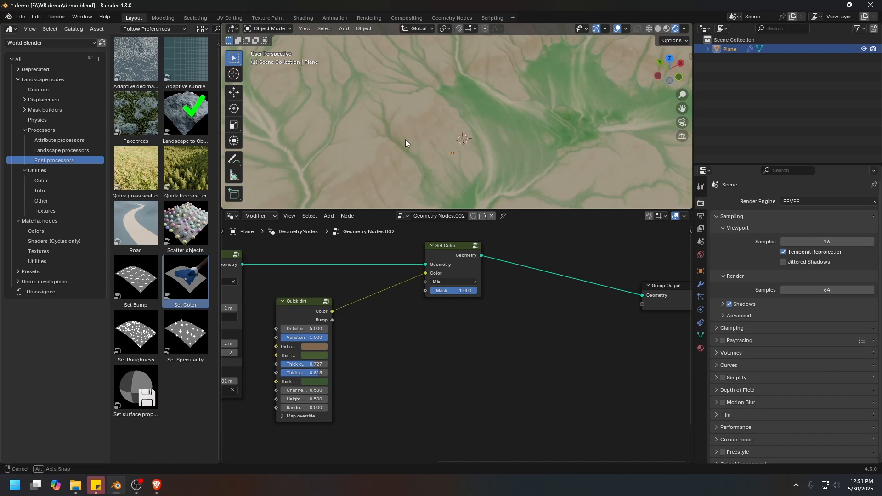
middle_click_drag(405, 139, 444, 172)
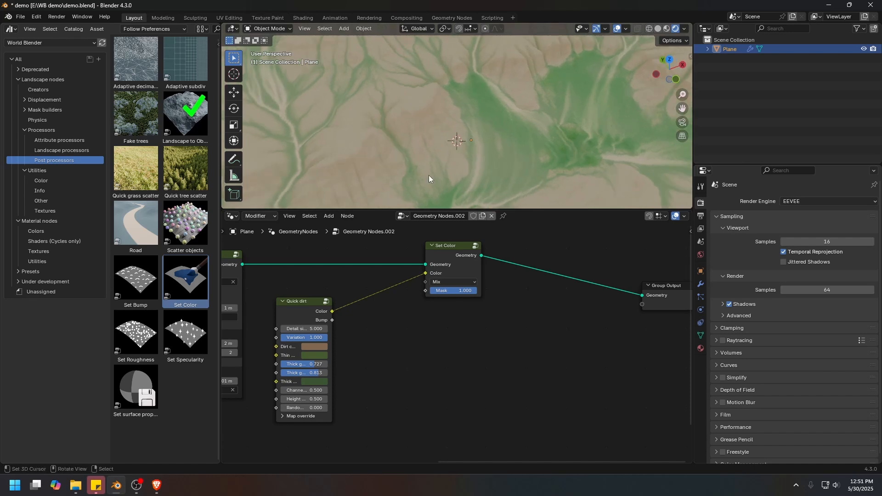
Step: Examine the terrain's mesh density in a top wireframe view, and return the viewport to Solid shading in perspective
scroll(446, 117, "up", 5)
key("KP_7")
key("shift+z")
scroll(448, 130, "up", 3)
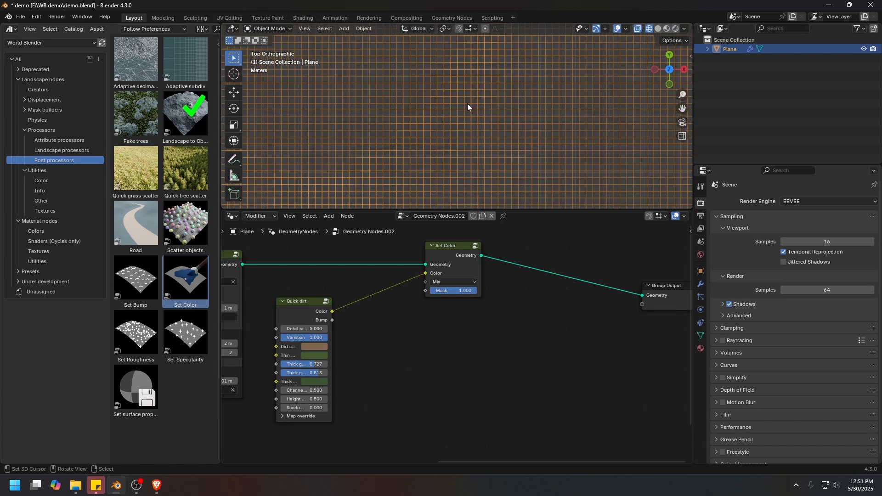
key("z")
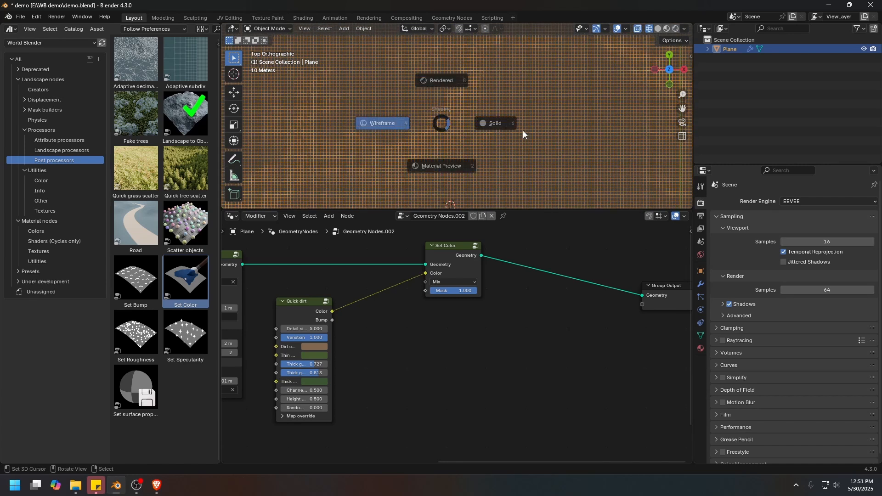
left_click(522, 130)
middle_click_drag(488, 158, 502, 114)
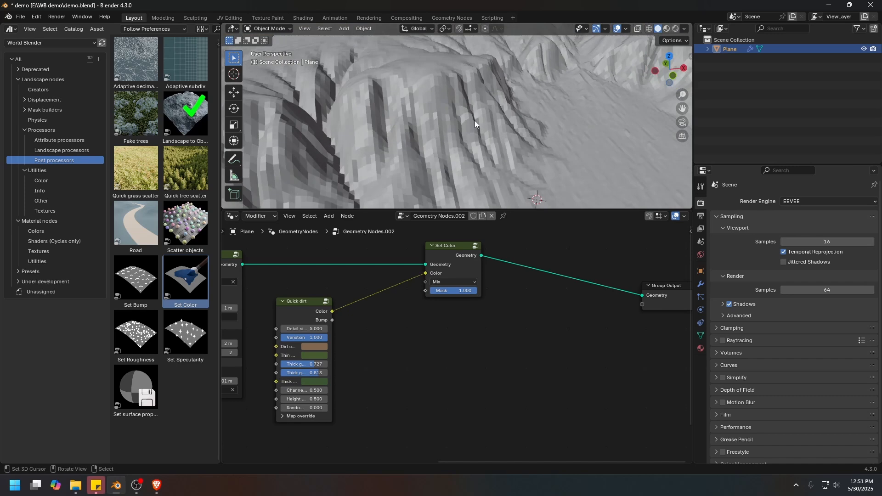
Step: Look through the Shaders (Cycles only) material assets and return to the landscape Post processors
left_click(44, 241)
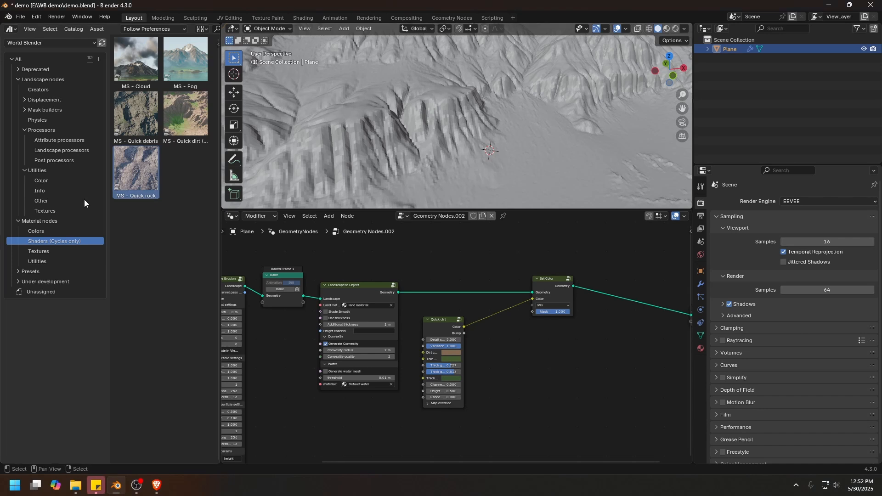
left_click(54, 160)
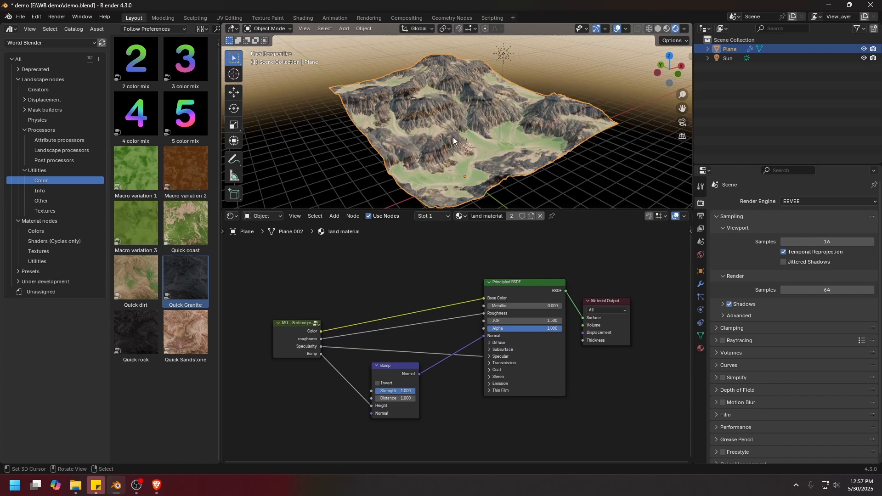
Step: Shift the Principled BSDF node in the land material slightly farther away from the Material Output
scroll(491, 329, "up", 2)
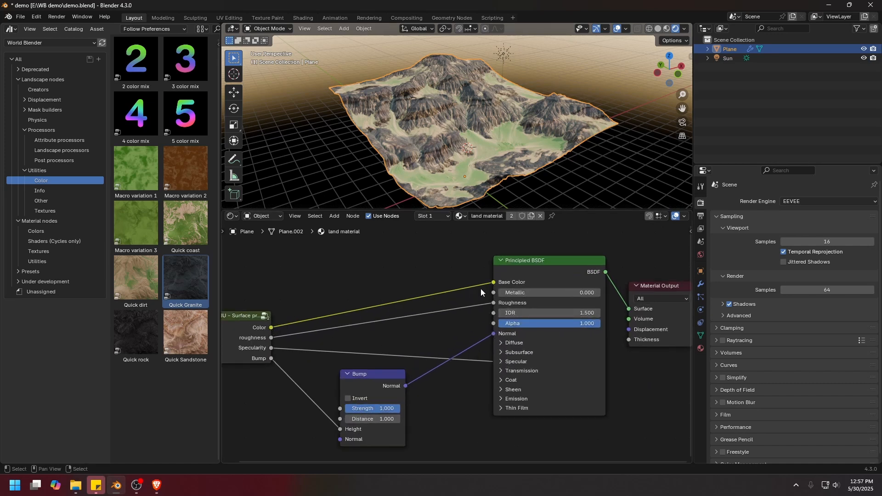
left_click_drag(496, 275, 468, 276)
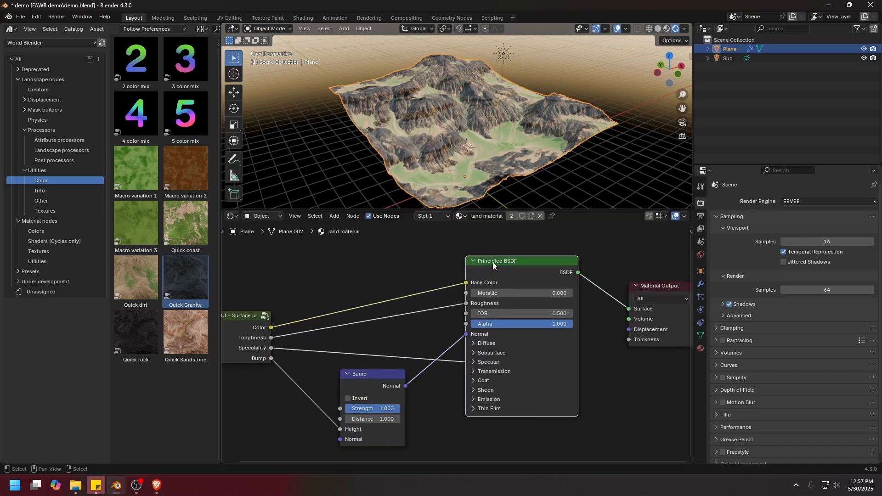
middle_click_drag(485, 265, 420, 272)
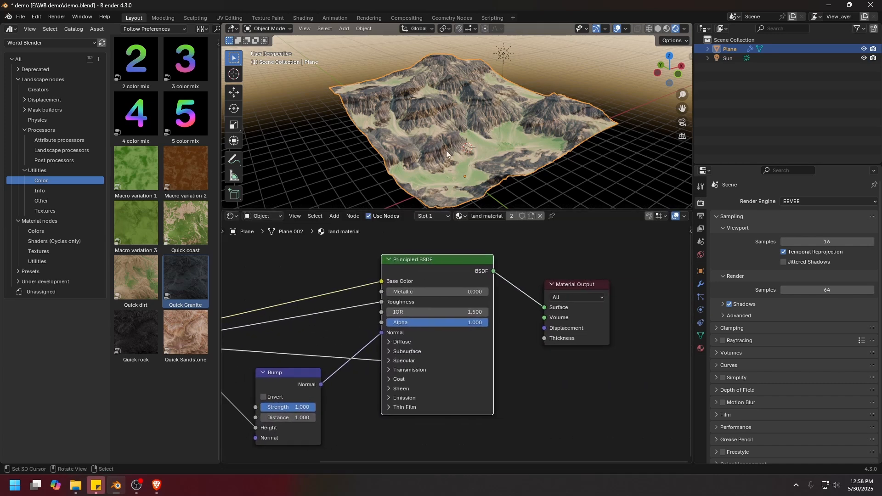